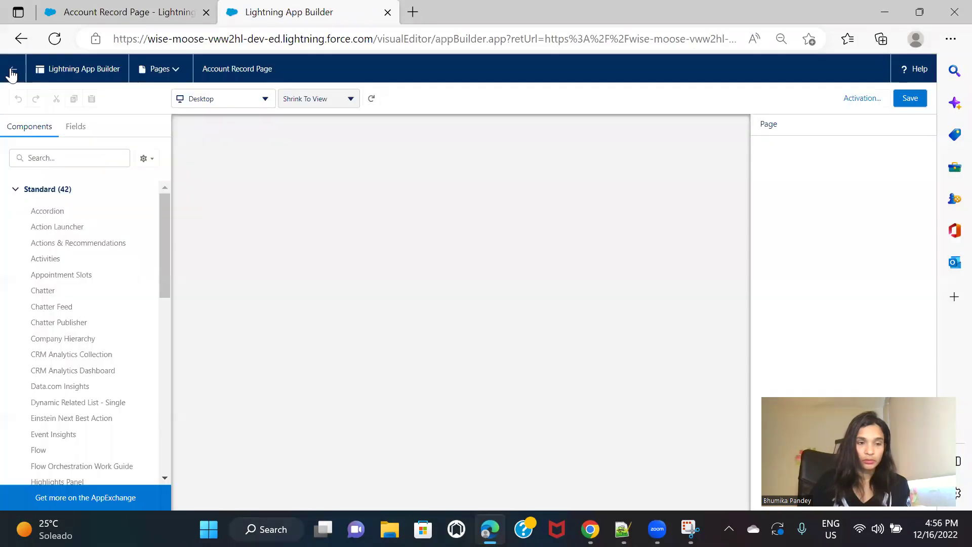
Return to the account record and reopen its Lightning record page for editing.
left_click(13, 69)
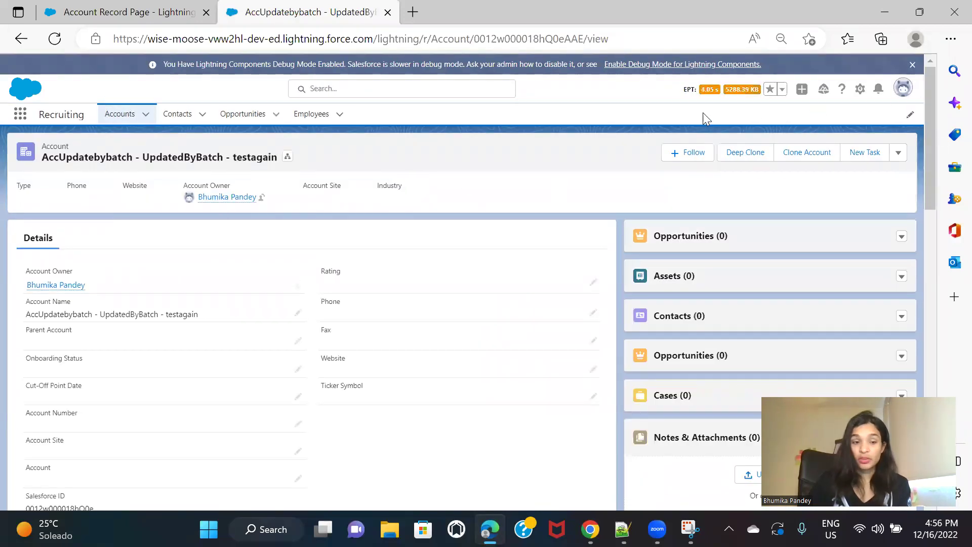
left_click(860, 88)
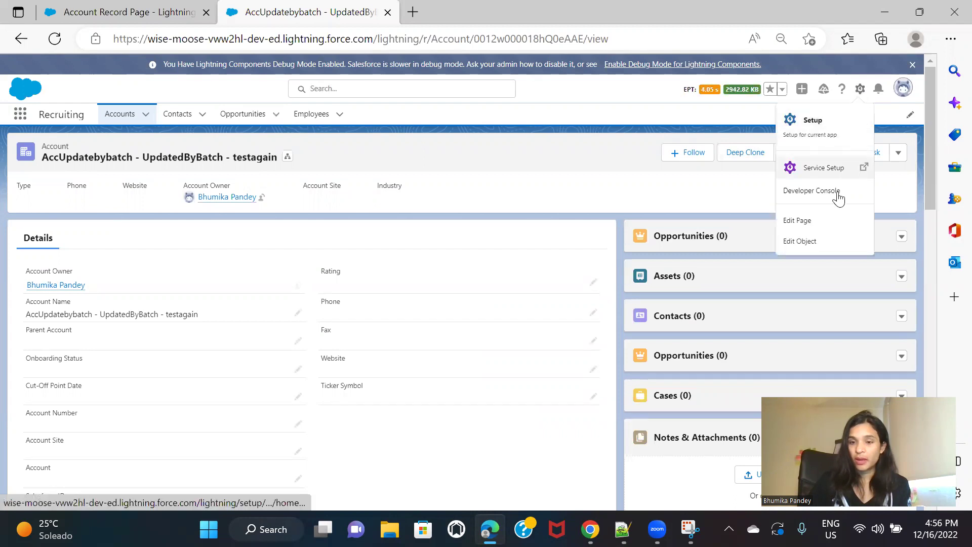
left_click(845, 219)
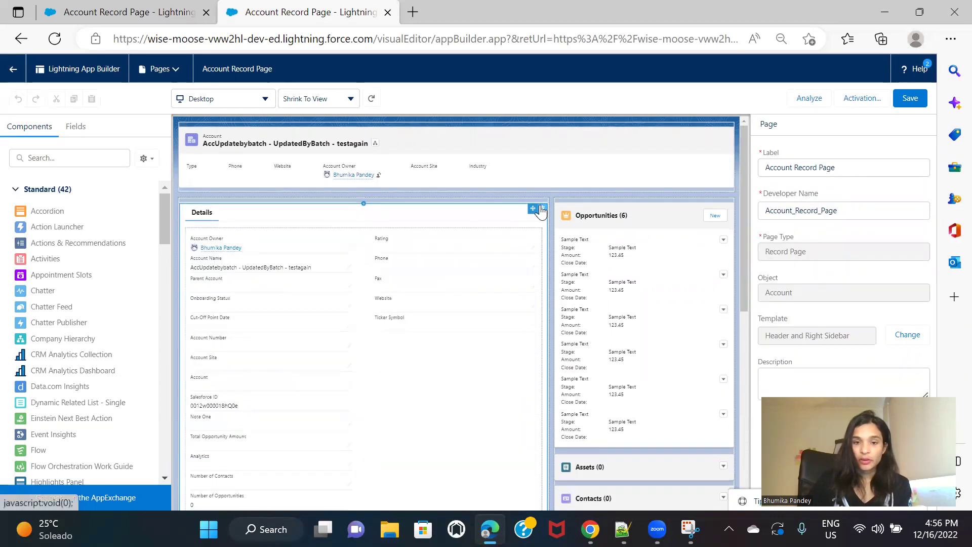
Delete the main column's tabbed Details component and add a standard Tabs component above the remaining component.
left_click(541, 209)
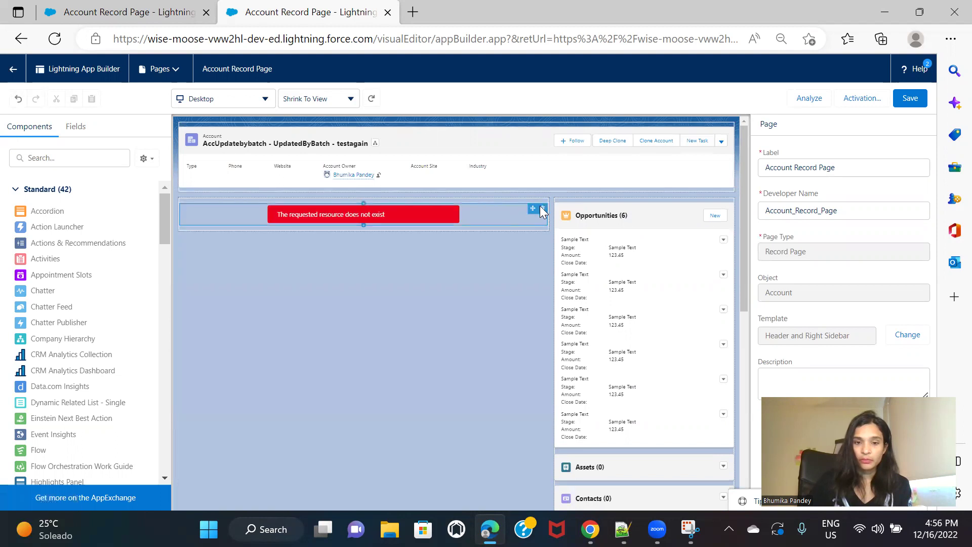
left_click(542, 207)
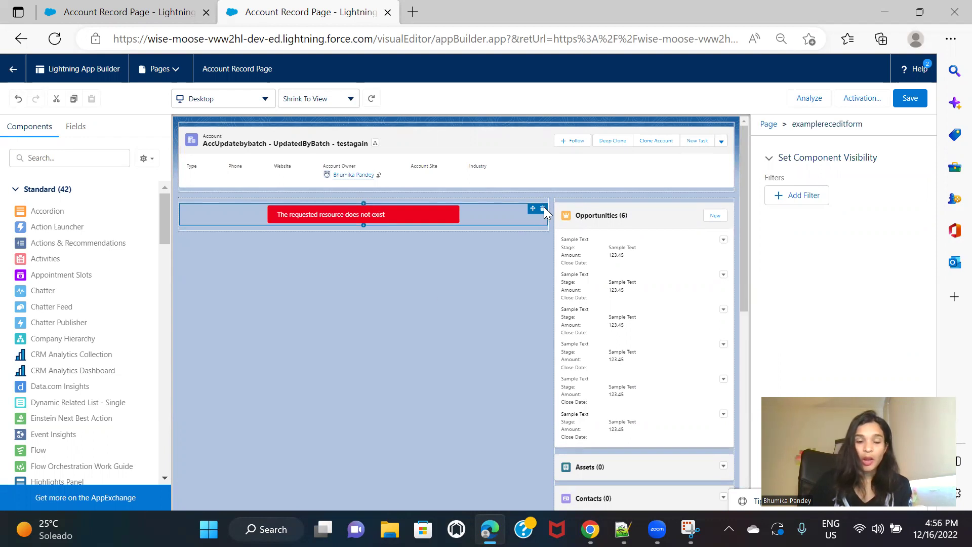
left_click(54, 157)
type("tab")
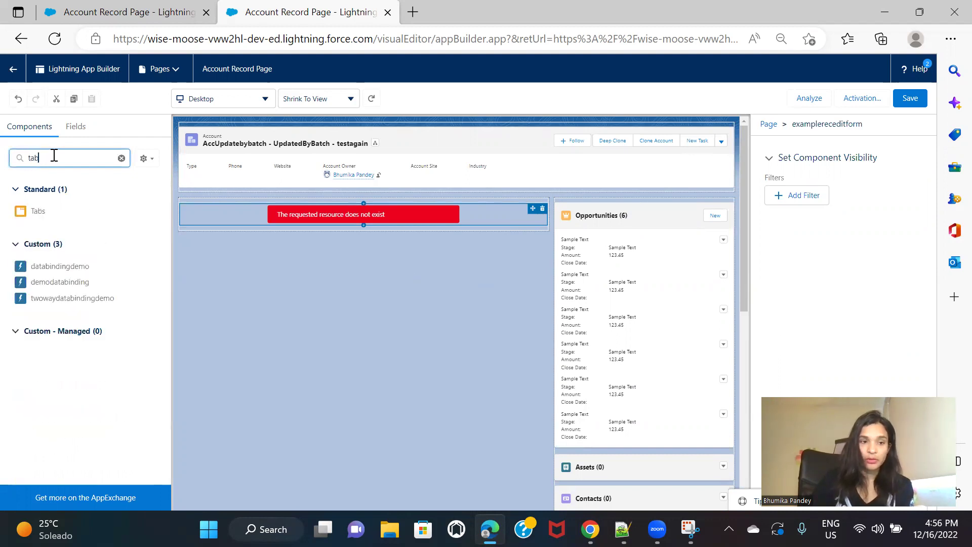
left_click_drag(55, 208, 199, 196)
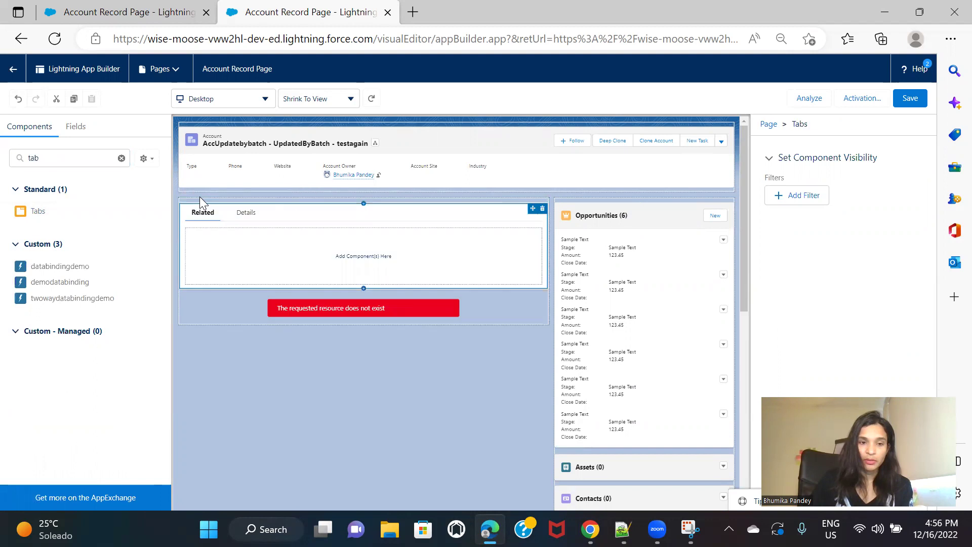
Add a Record Detail component to the Details tab of the new Tabs component.
left_click(246, 213)
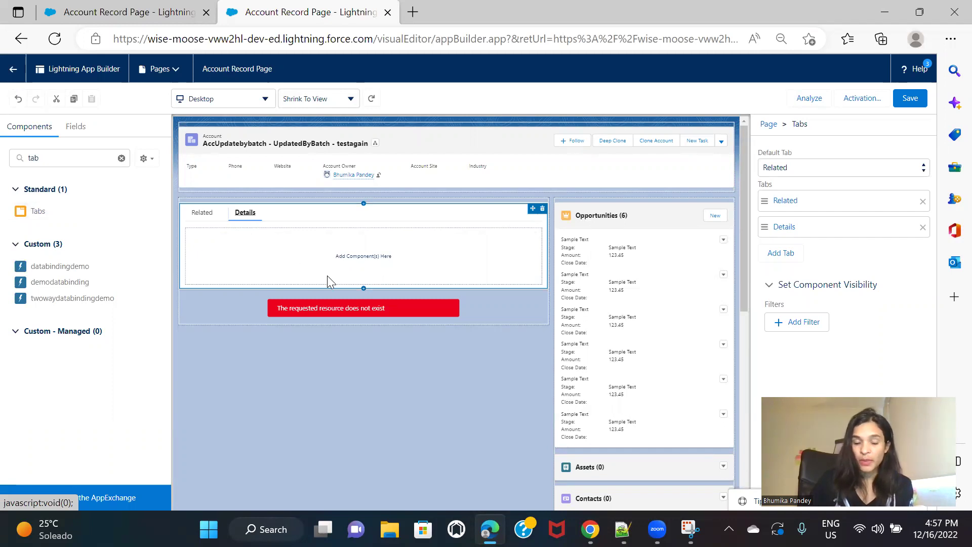
double_click(61, 158)
type("de")
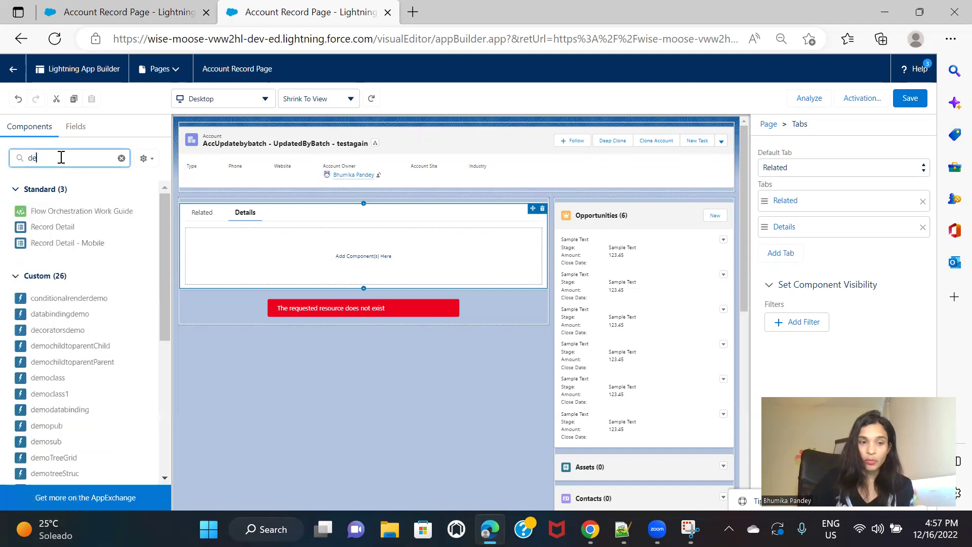
type("t")
left_click_drag(58, 211, 253, 233)
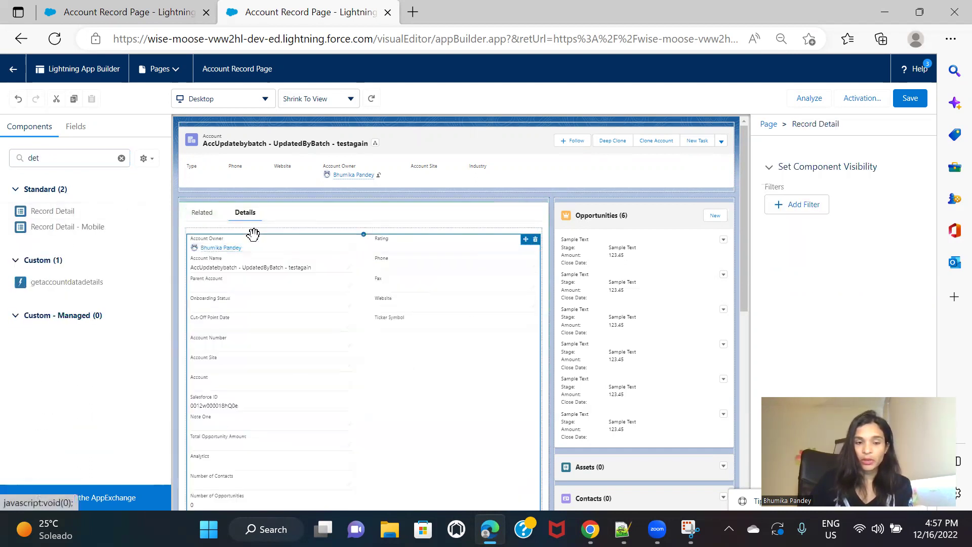
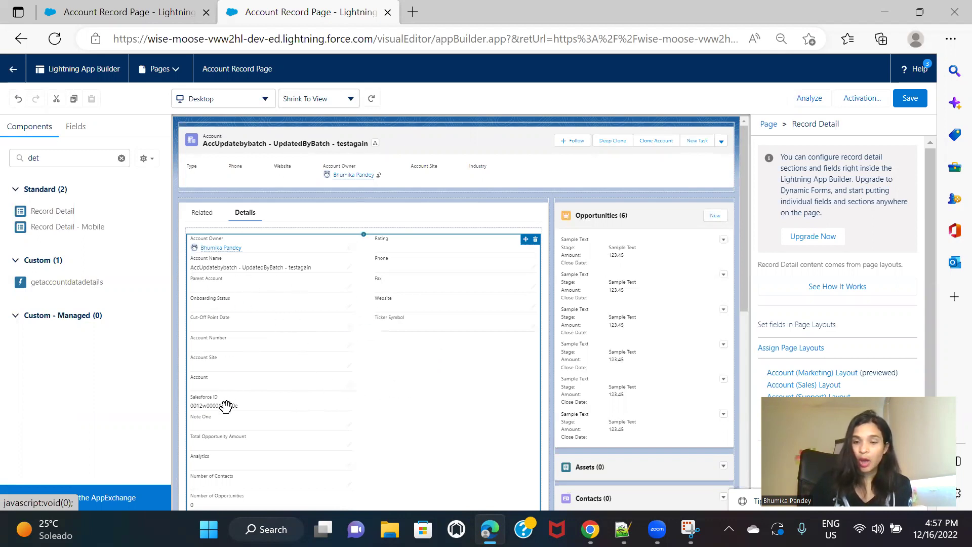
Examine the Record Detail component's fields and page layout links, and consult the PowerPoint slides on why and how to use dynamic forms.
scroll(809, 337, "down", 1)
left_click(782, 393)
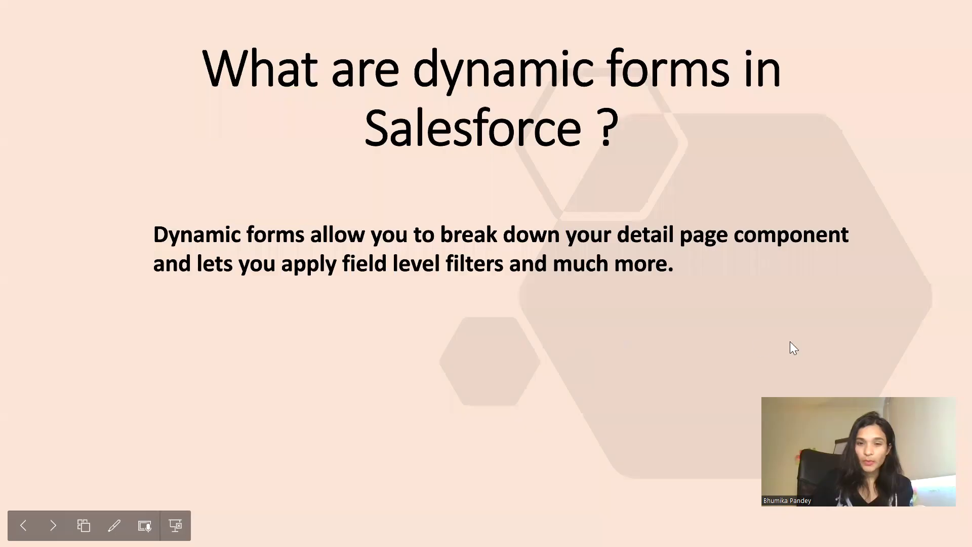
left_click(922, 286)
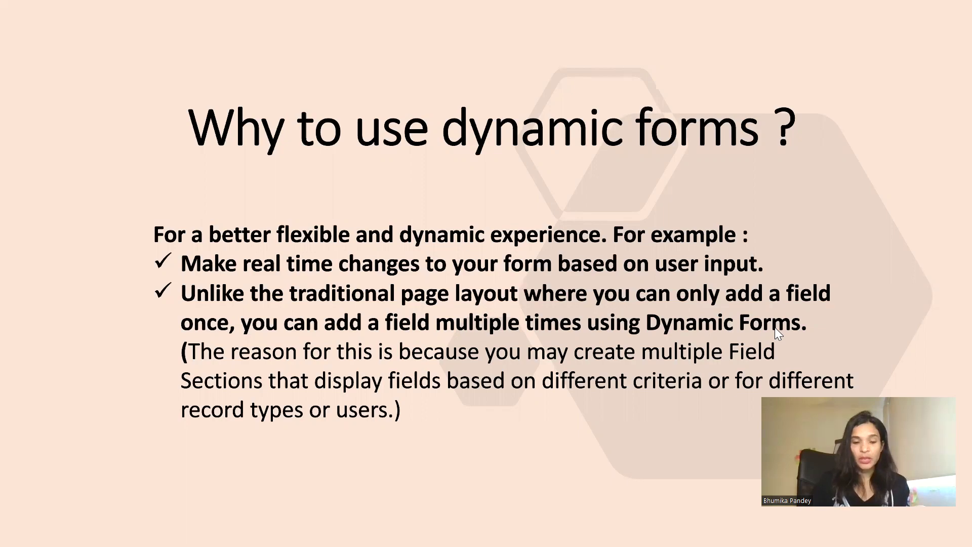
key("alt+Tab")
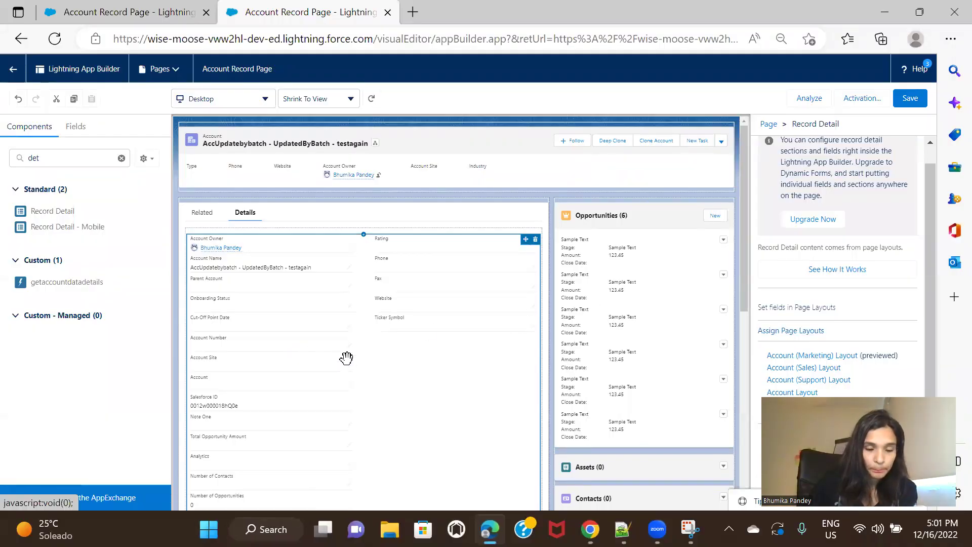
scroll(279, 393, "down", 1)
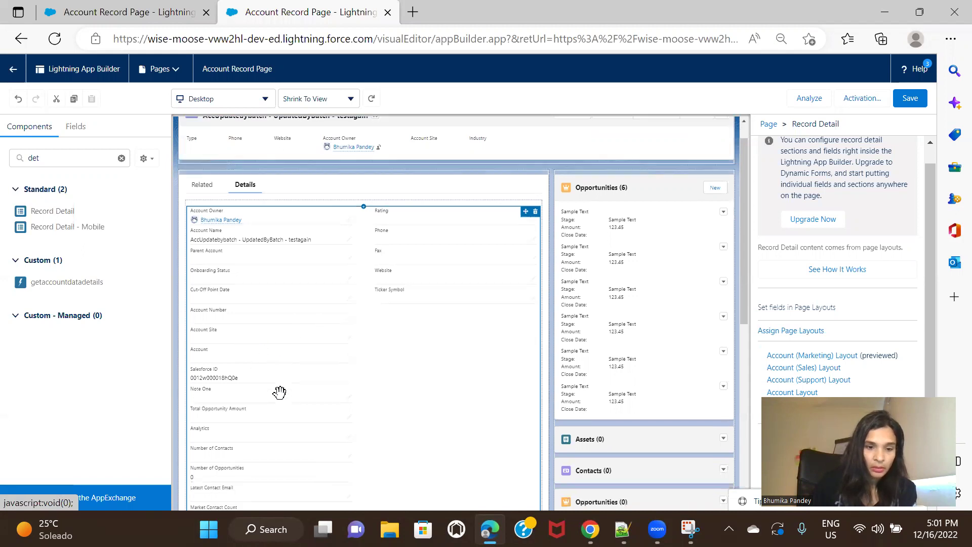
scroll(280, 392, "down", 1)
scroll(280, 392, "down", 2)
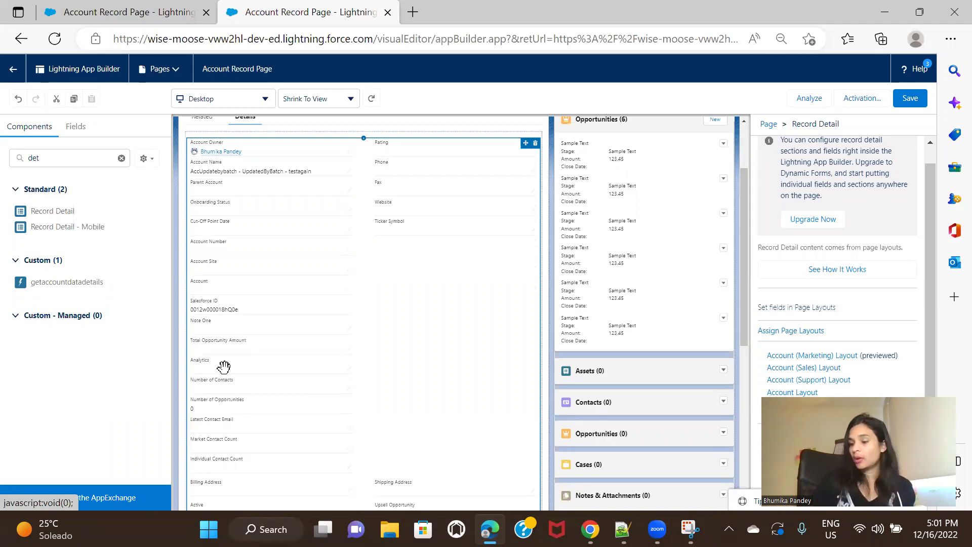
scroll(223, 365, "up", 1)
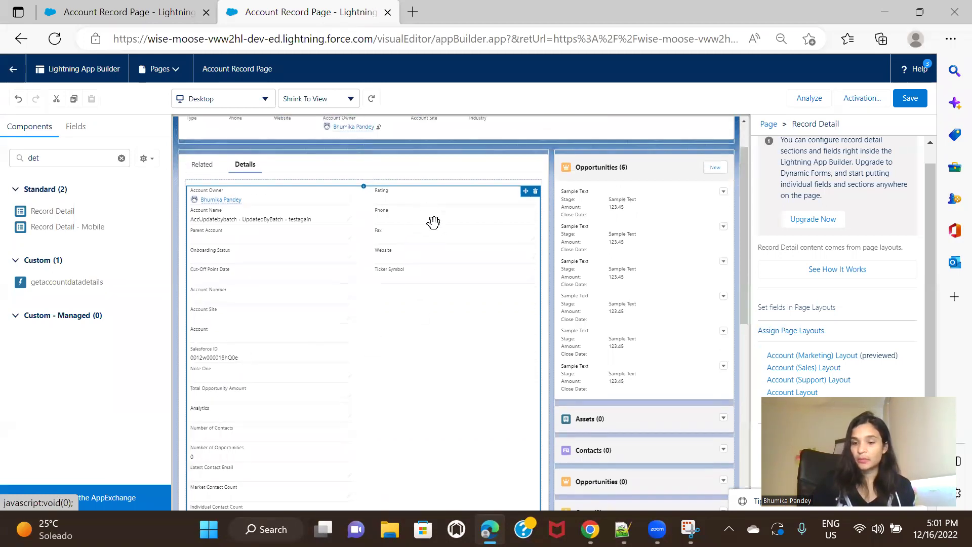
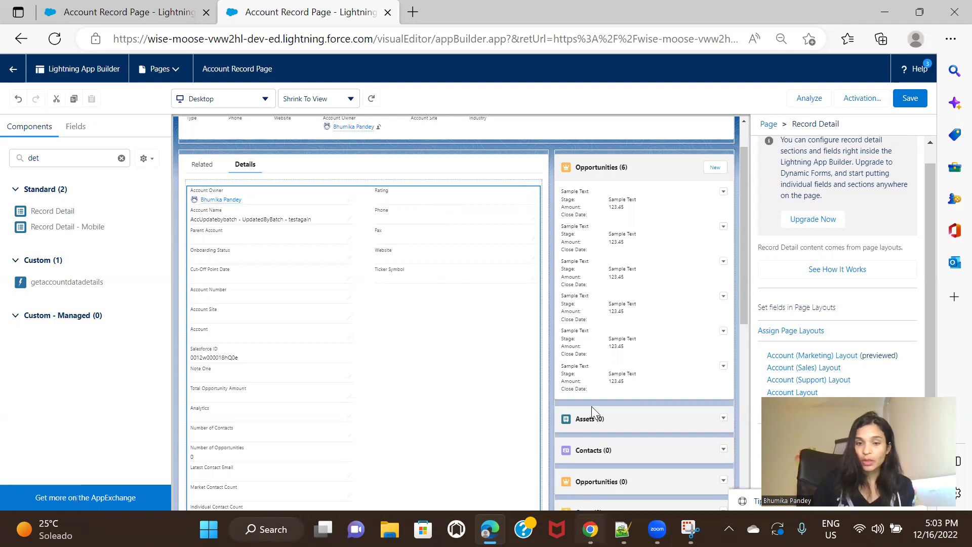
key("alt+Tab")
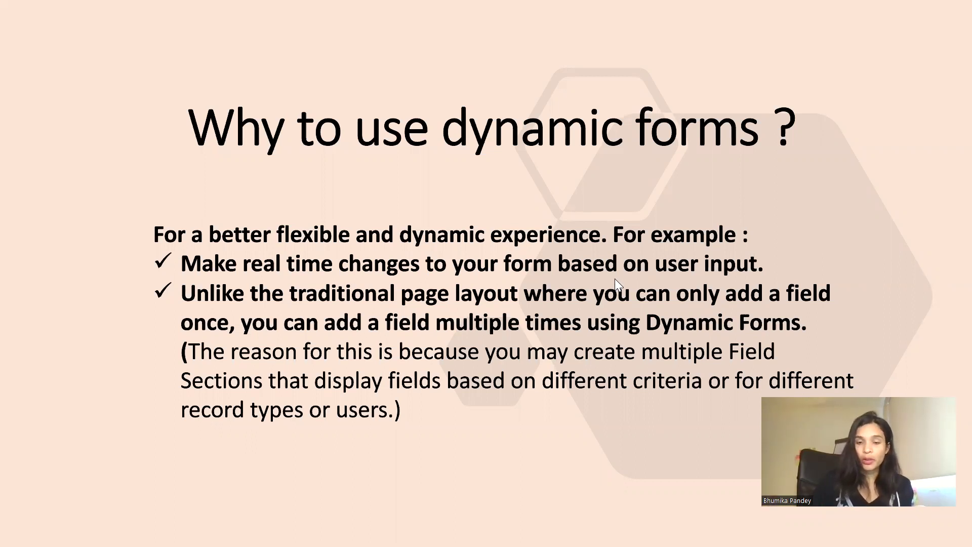
key("Right")
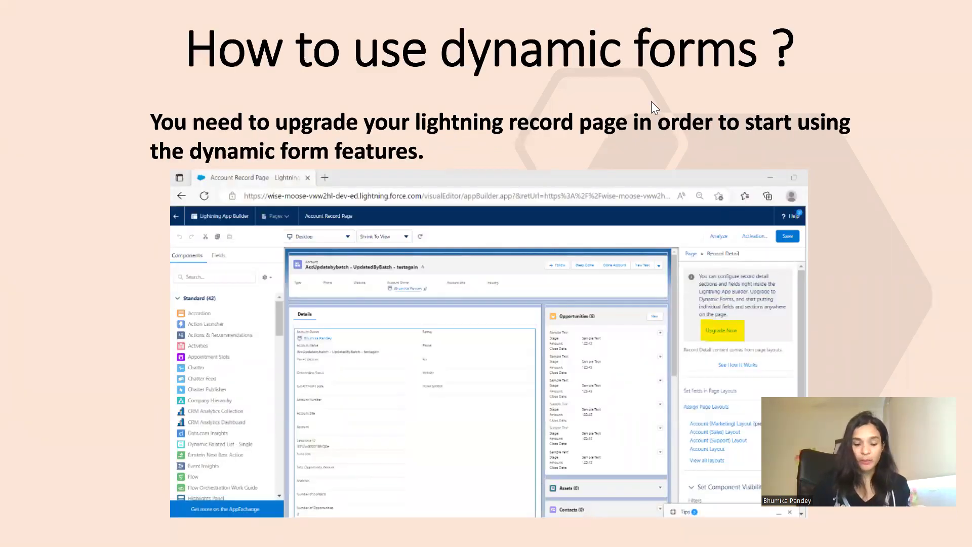
key("alt+Tab")
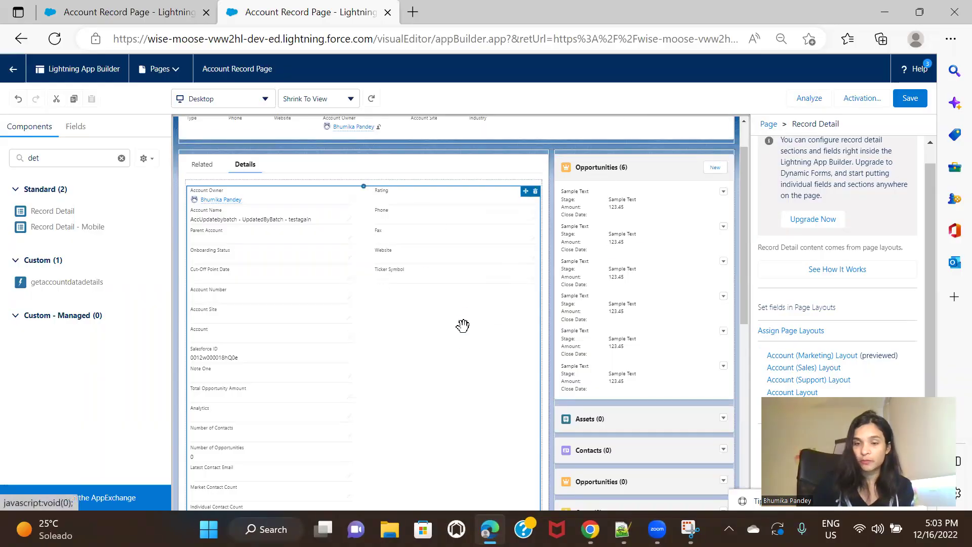
Leave the page editor without saving the changes and return to the account record.
scroll(462, 325, "up", 2)
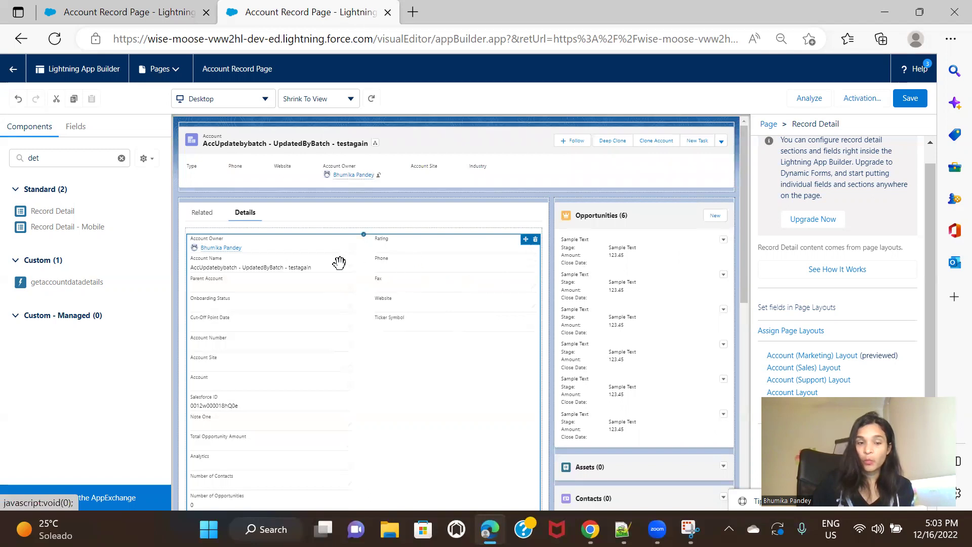
left_click(13, 70)
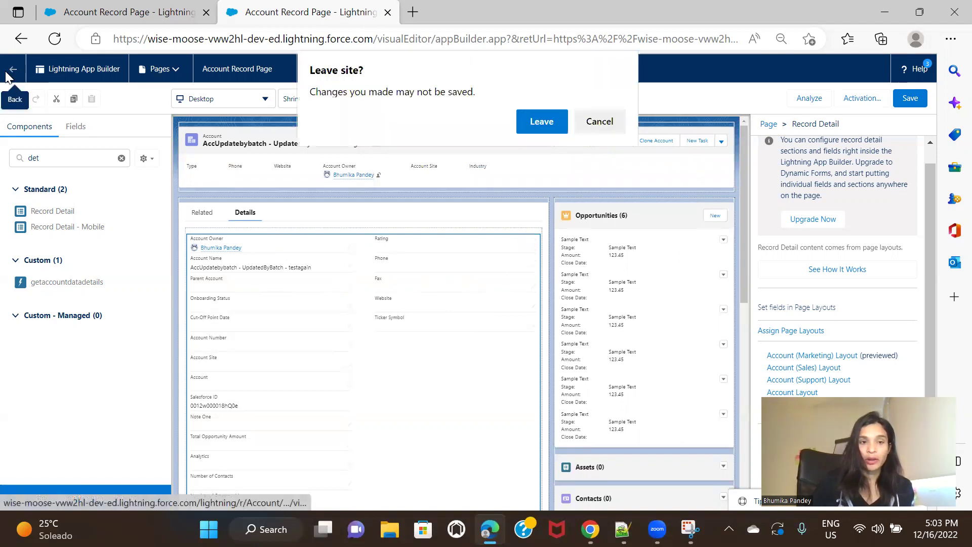
left_click(529, 119)
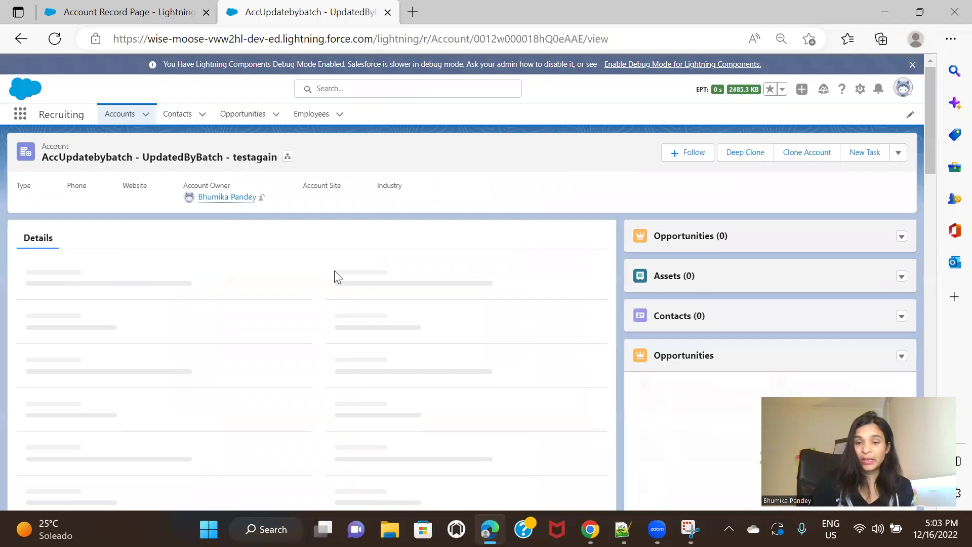
left_click(860, 90)
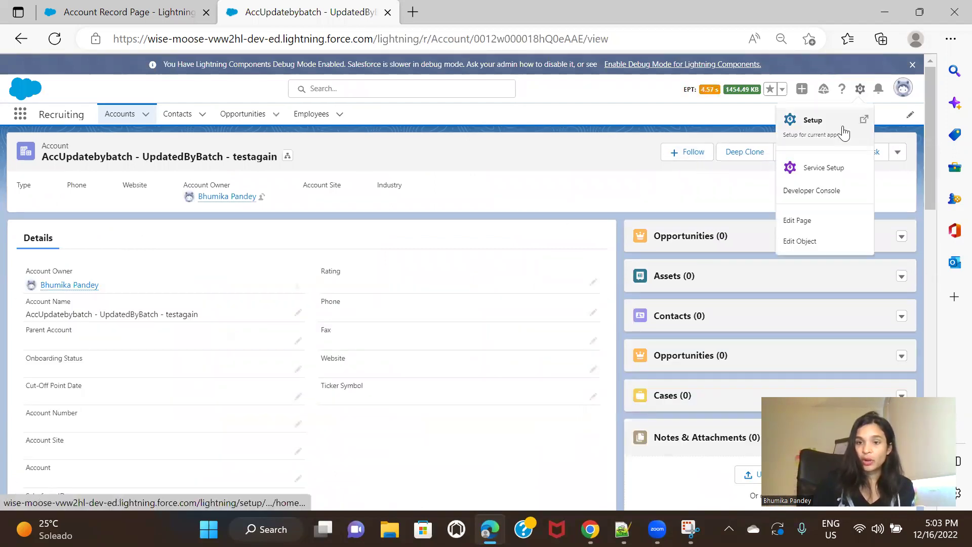
left_click(843, 132)
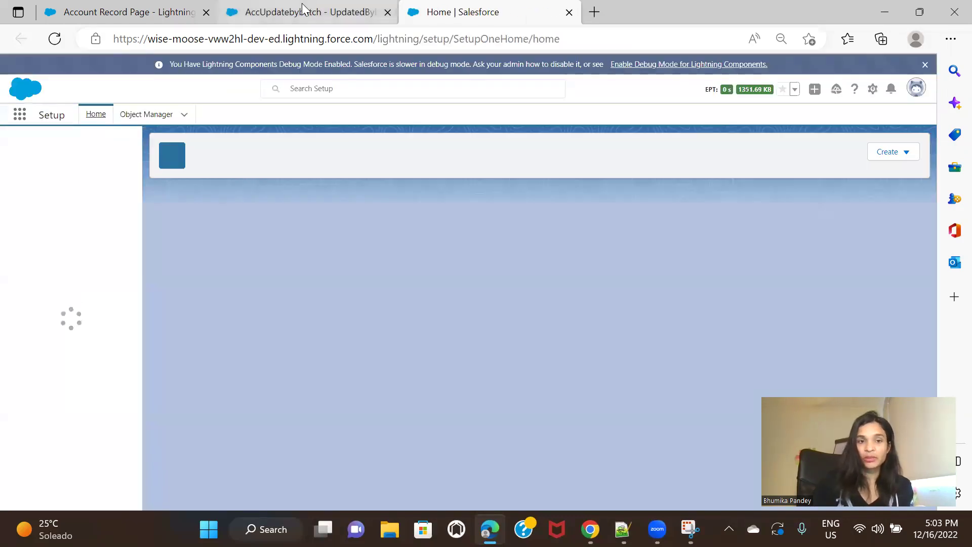
left_click(302, 8)
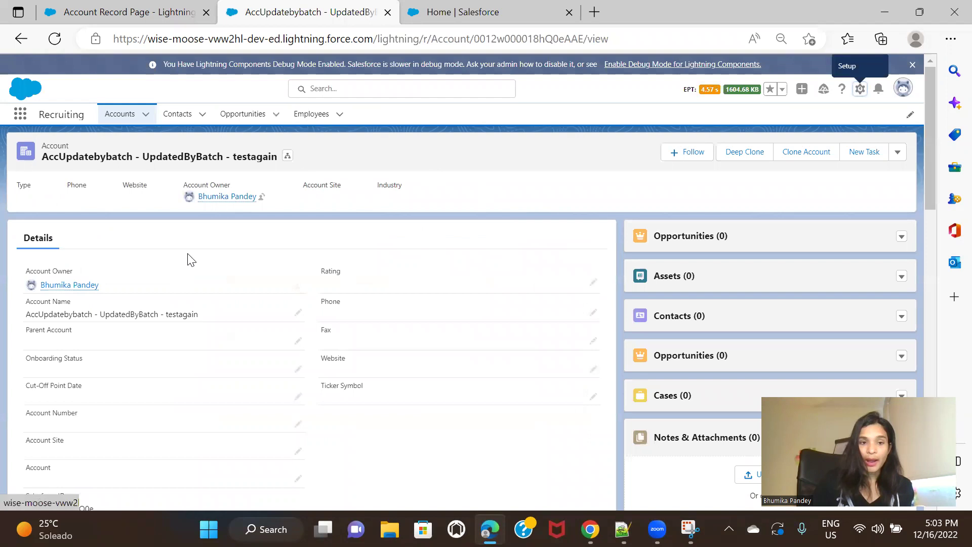
Open the account's record page for editing and select the Record Detail component in its Details tab.
left_click(861, 90)
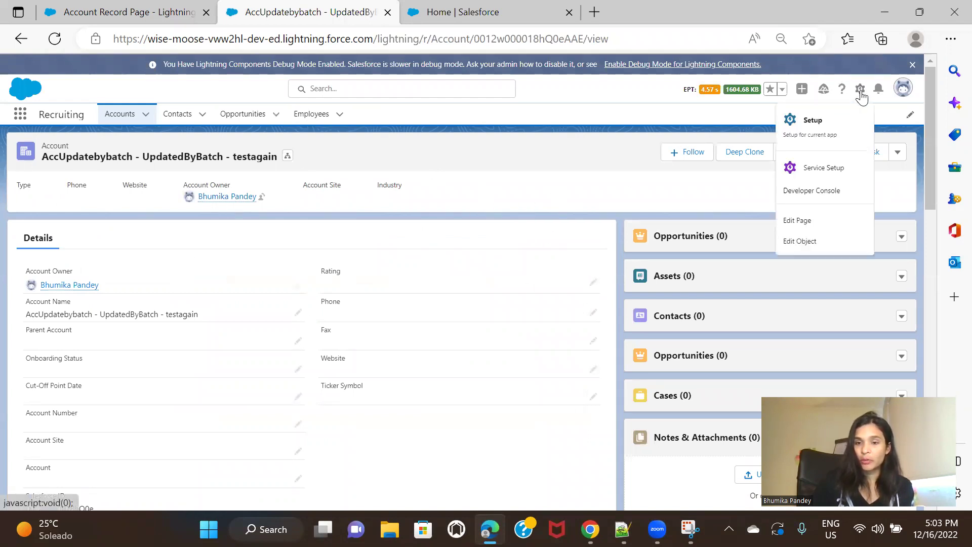
left_click(845, 224)
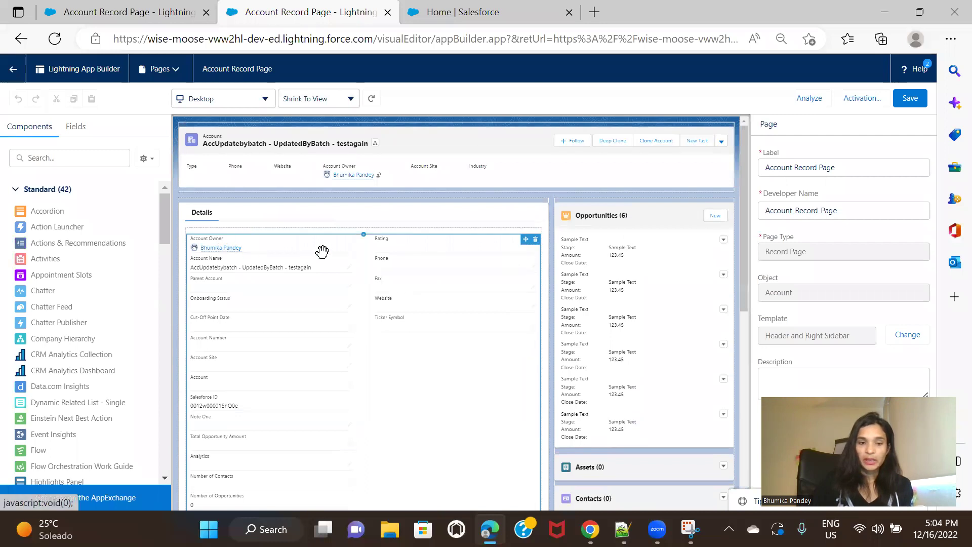
left_click(322, 251)
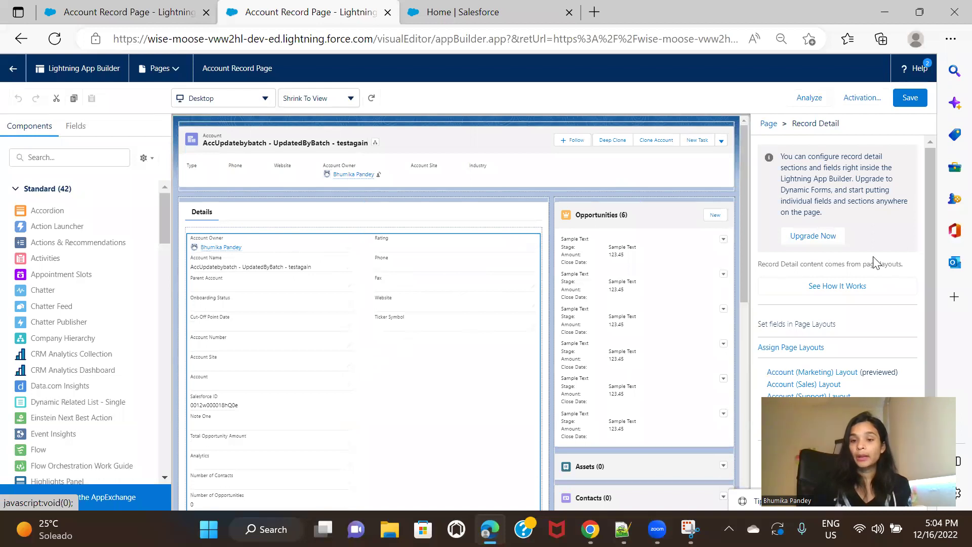
Upgrade the Record Detail component to Dynamic Forms, using Account (Marketing) Layout as the source without migrating into an Accordion.
left_click(816, 238)
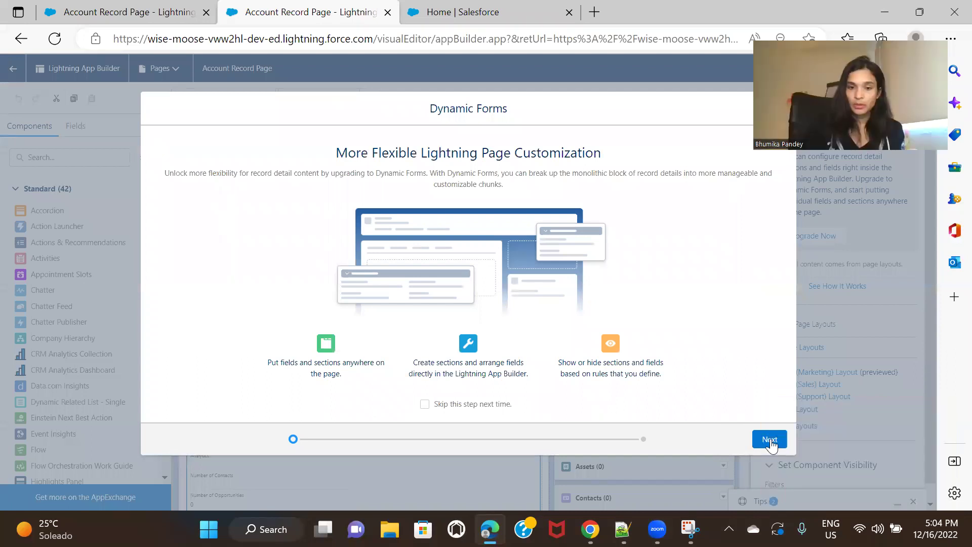
left_click(769, 439)
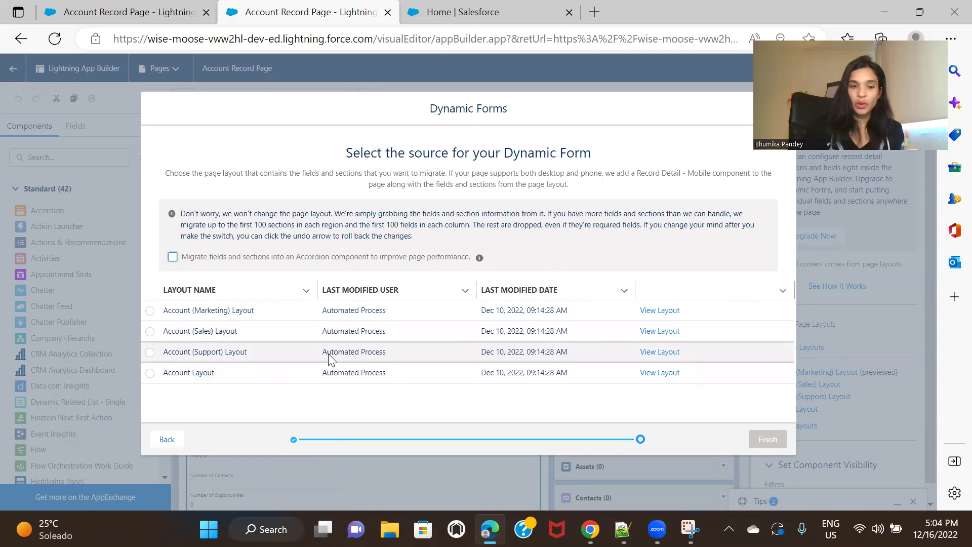
left_click(150, 310)
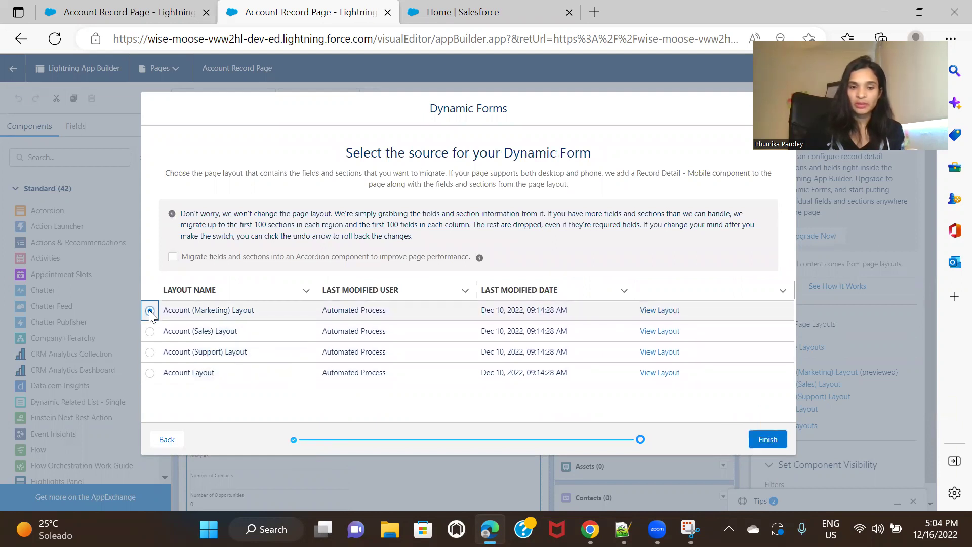
left_click(770, 435)
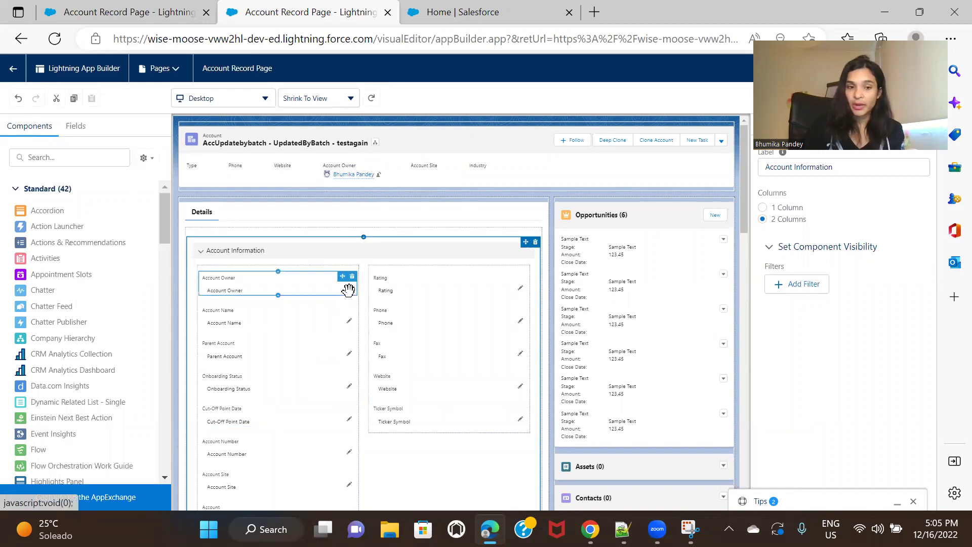
Inspect the properties of individual fields in the Account Information section, including Account Owner, Rating, Phone and Account Name.
left_click(319, 286)
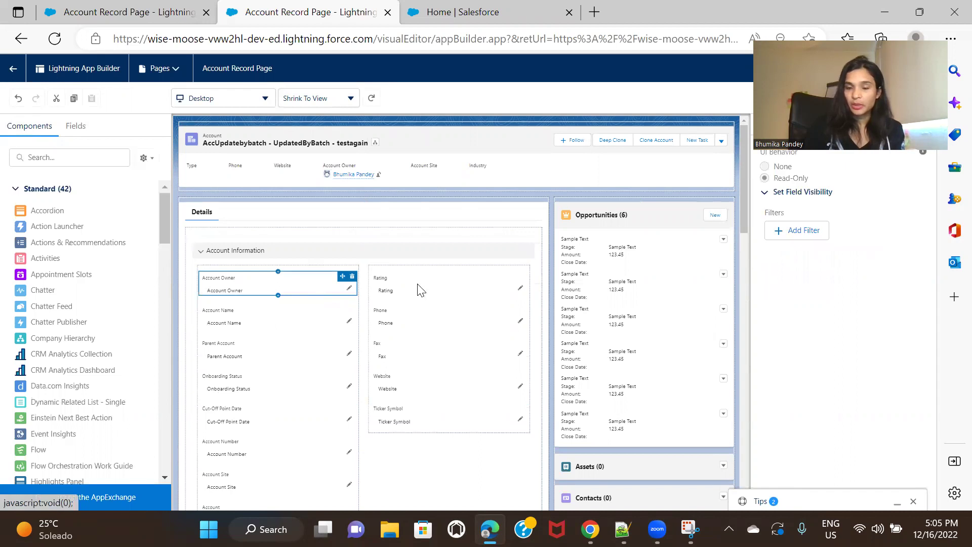
left_click(386, 283)
left_click(449, 311)
left_click(310, 320)
left_click(278, 328)
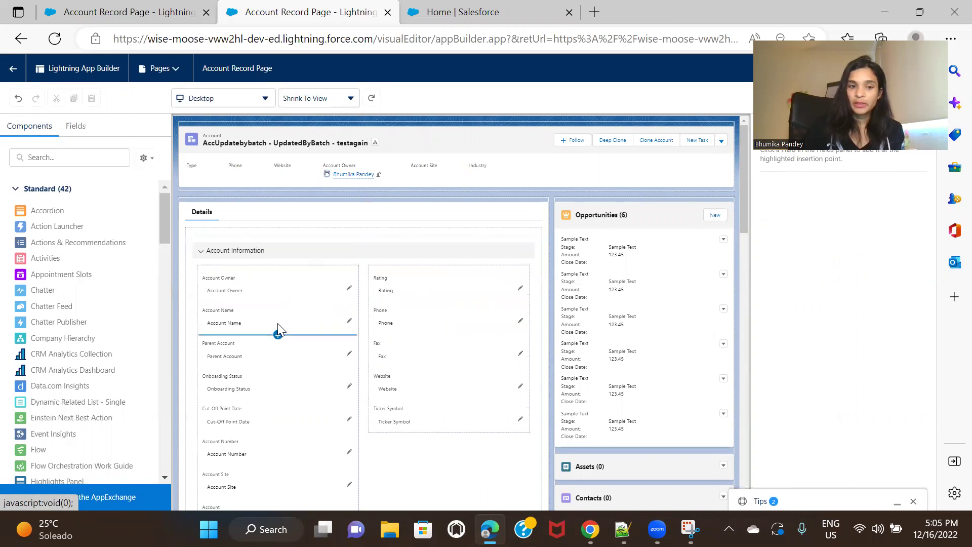
Search the component list for "sec" and clear the search.
left_click(84, 159)
type("sec")
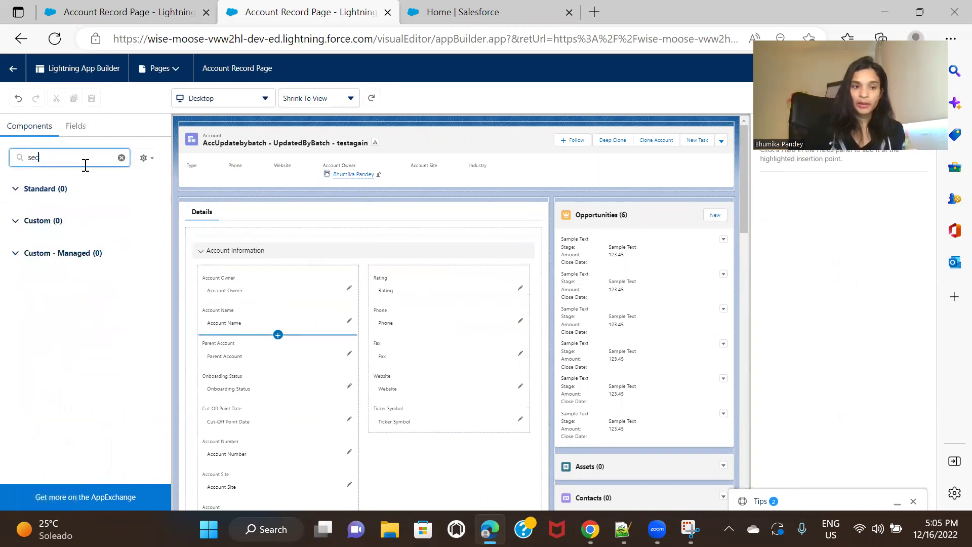
key("BackSpace")
key("BackSpace")
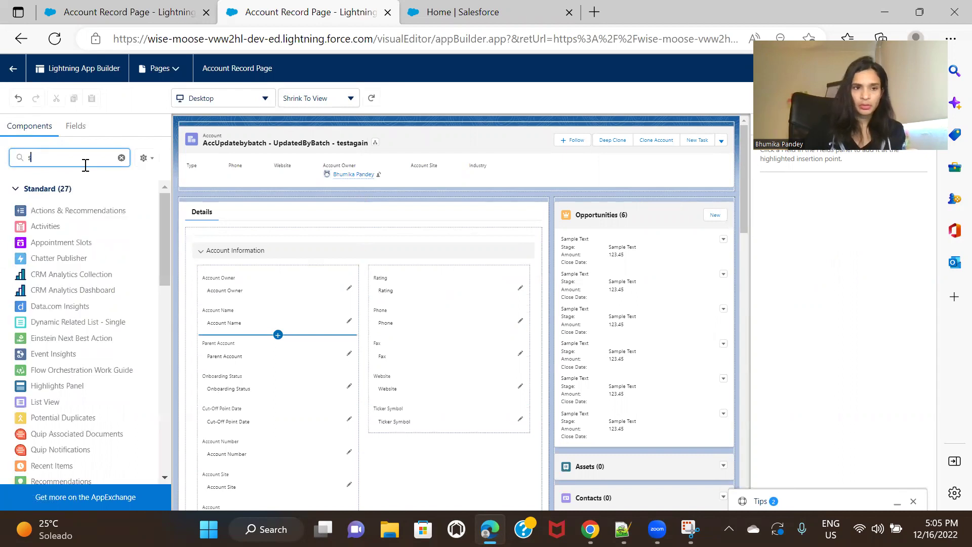
key("BackSpace")
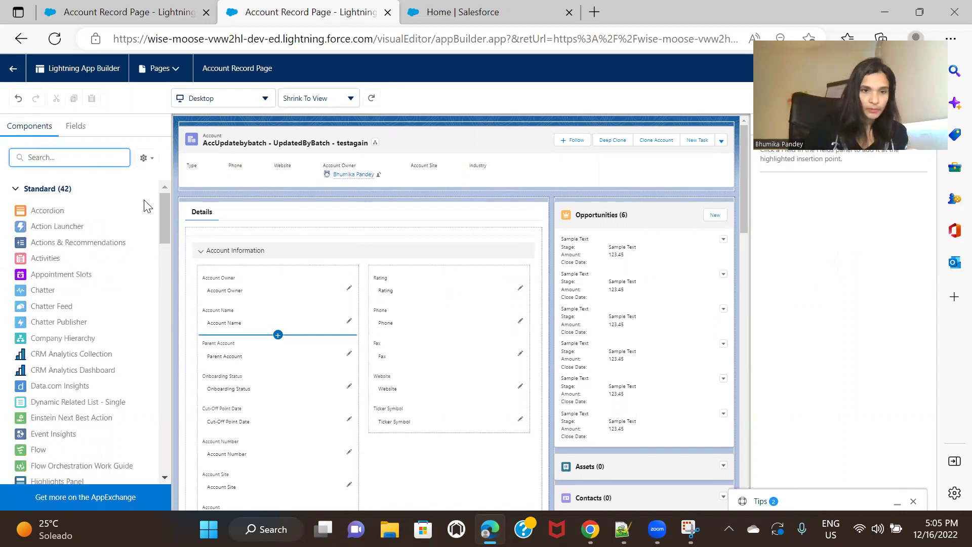
Examine the field sections on the Details tab, including the properties of the Test and Address Information sections.
left_click(236, 196)
scroll(324, 237, "down", 1)
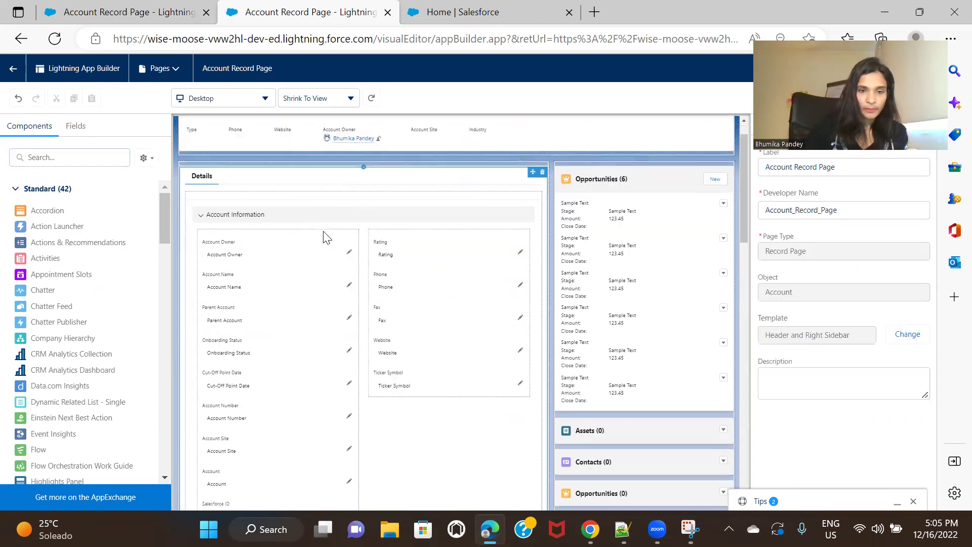
scroll(326, 237, "down", 10)
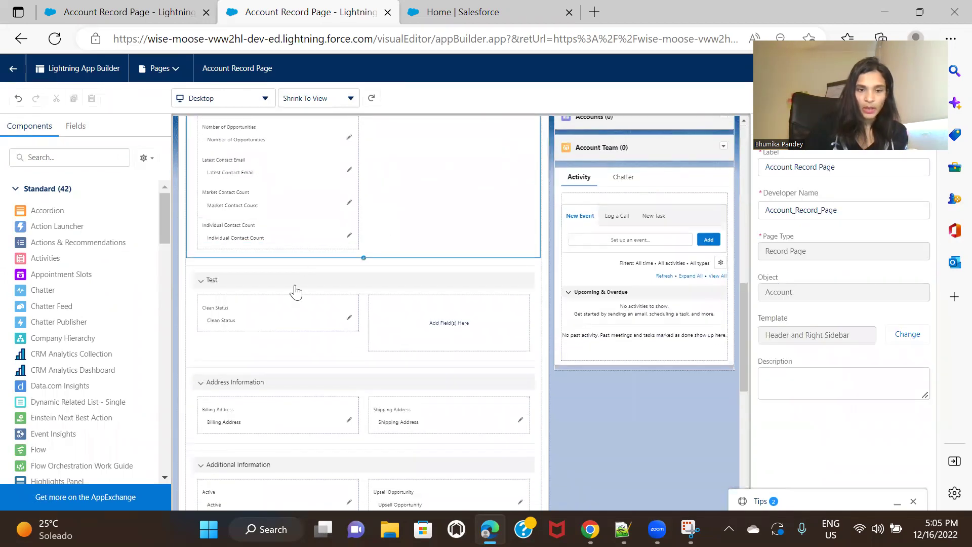
left_click(305, 269)
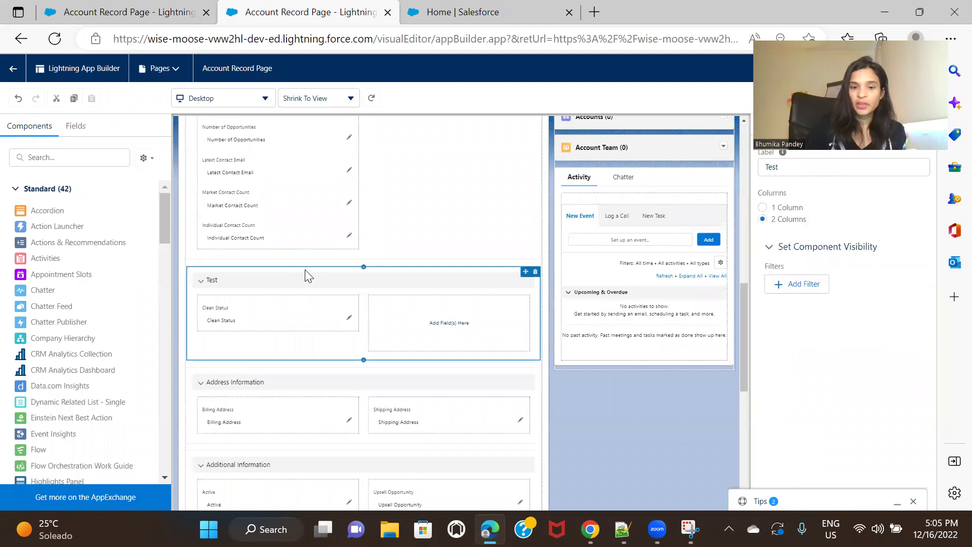
scroll(305, 274, "down", 2)
left_click(306, 287)
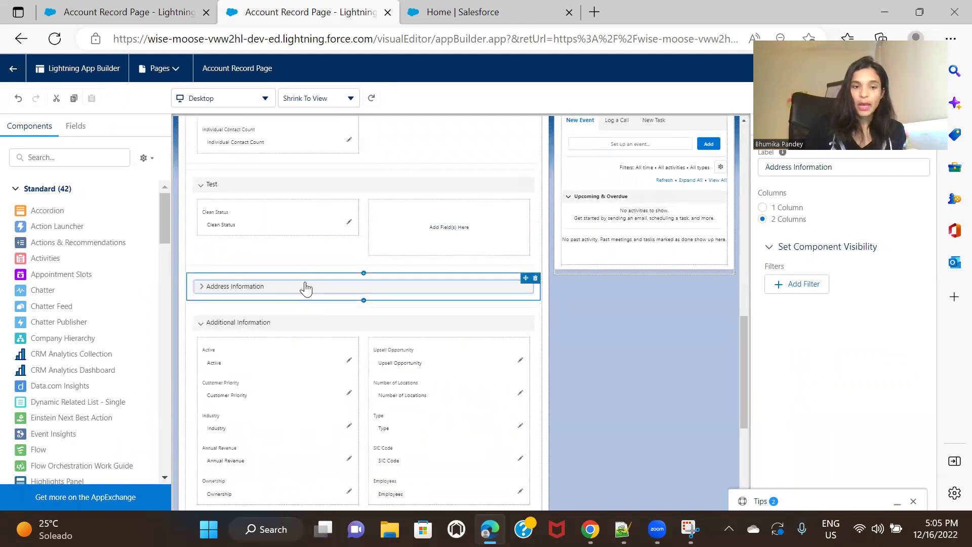
scroll(306, 288, "up", 4)
scroll(306, 287, "up", 4)
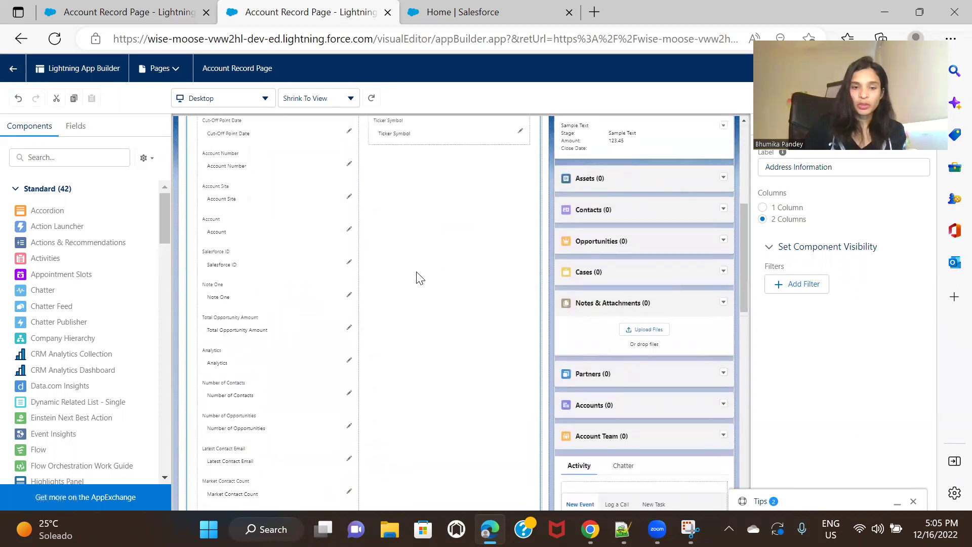
scroll(418, 276, "up", 4)
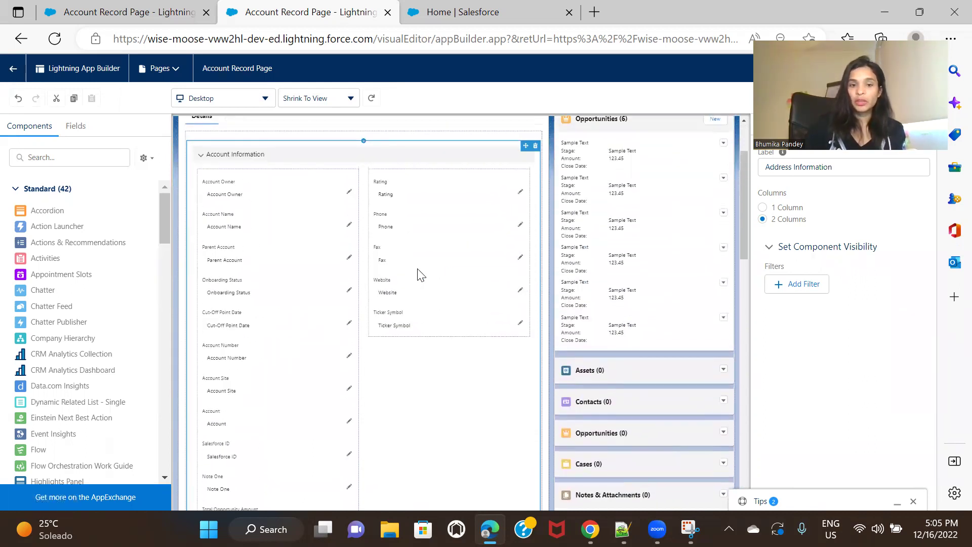
Inspect the Account Owner and Rating fields and the properties of the Account Information and Test sections.
left_click(261, 190)
left_click(405, 186)
left_click(340, 145)
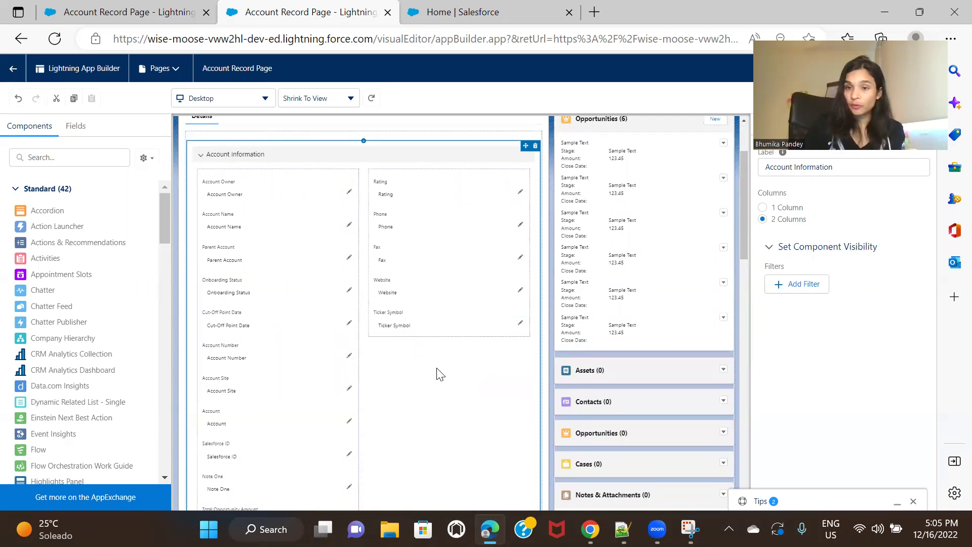
scroll(437, 373, "down", 10)
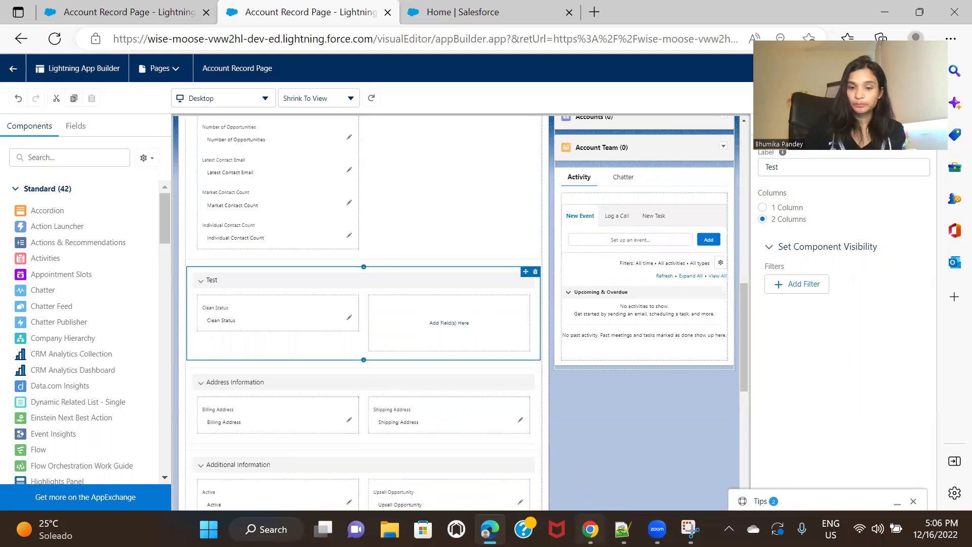
Consult the Dynamic Forms Limitations slide in PowerPoint and return to the page editor in the browser.
key("alt+Tab")
left_click(913, 336)
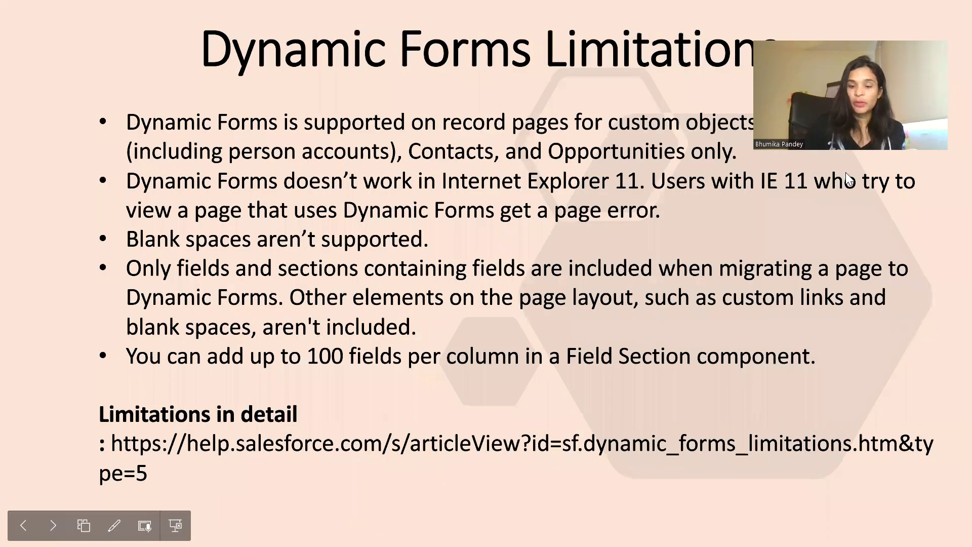
key("alt+Tab")
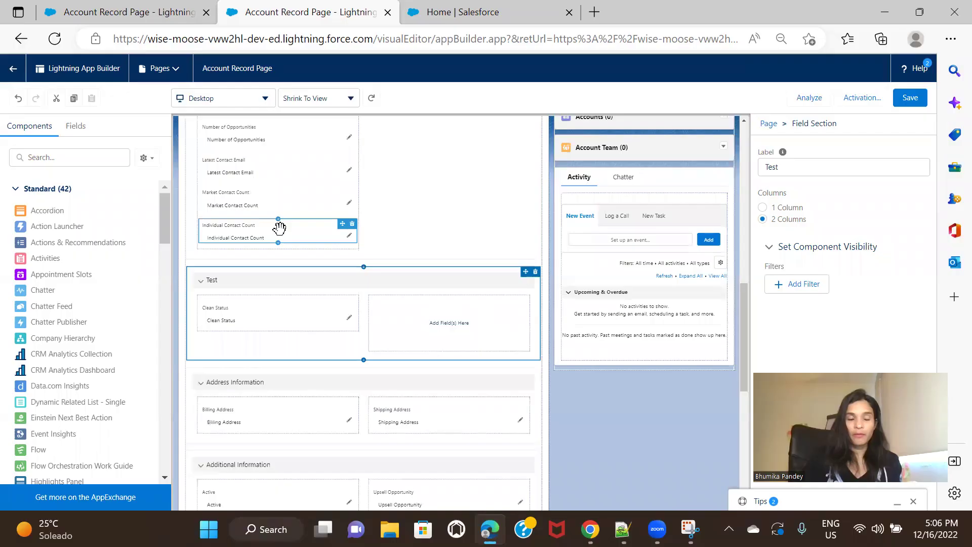
Select the Account Information section and review its fields from Account Owner to Individual Contact Count.
scroll(343, 234, "up", 15)
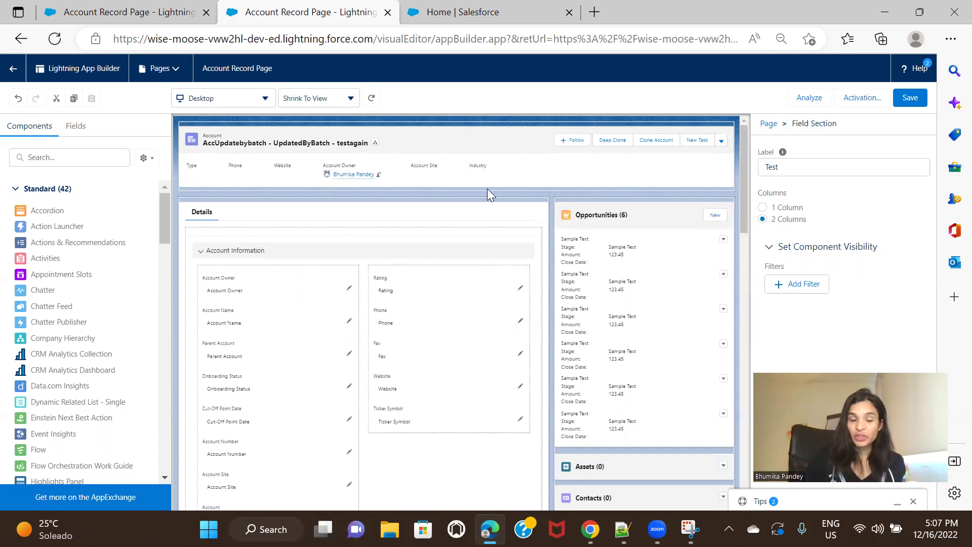
scroll(484, 188, "down", 1)
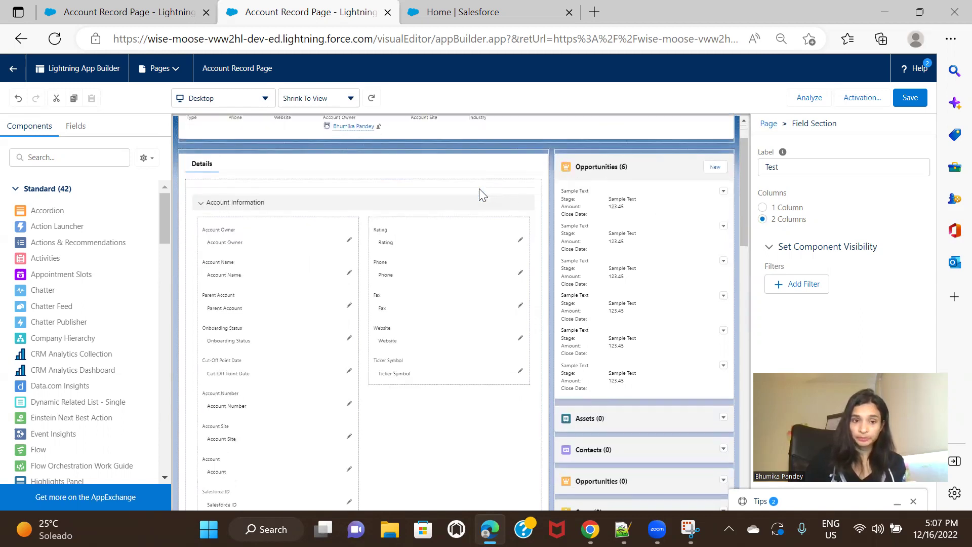
left_click(332, 191)
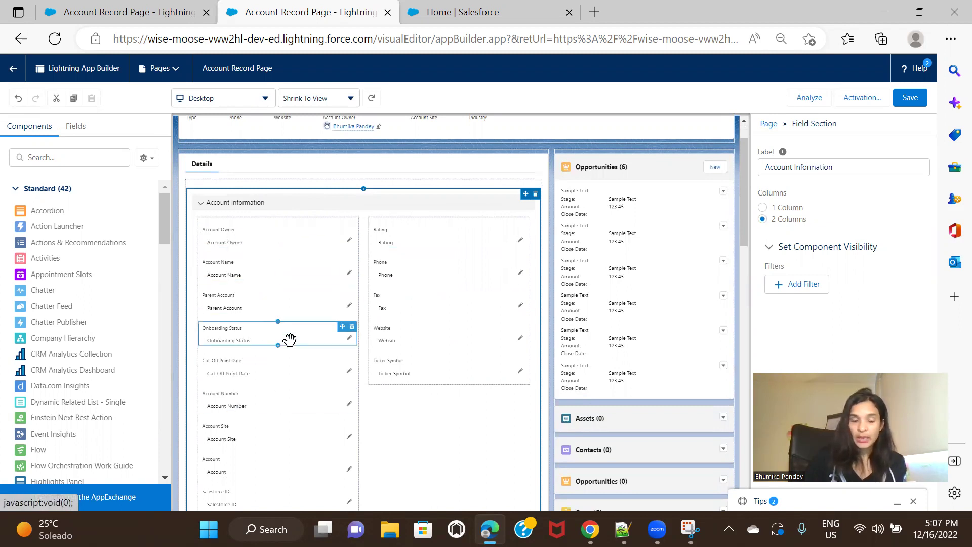
scroll(243, 402, "down", 5)
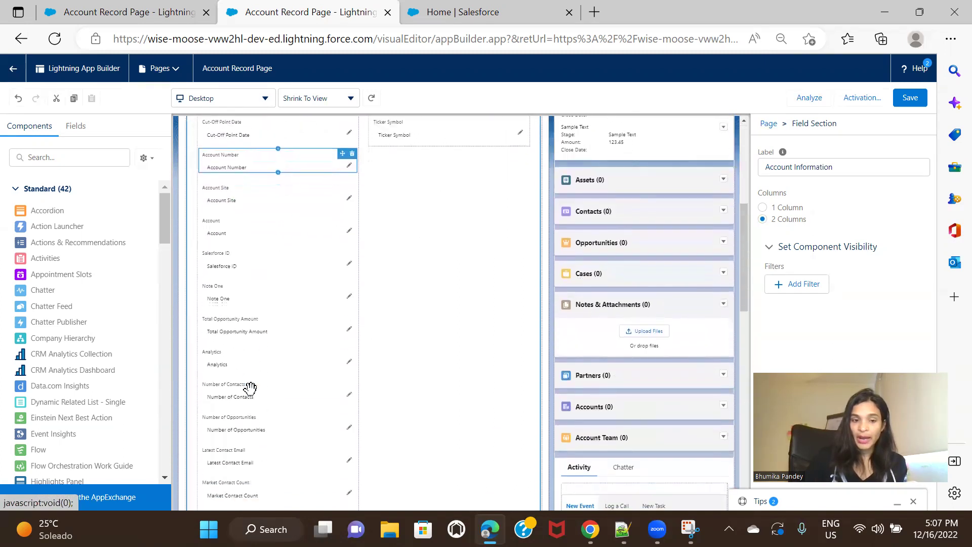
scroll(250, 388, "down", 3)
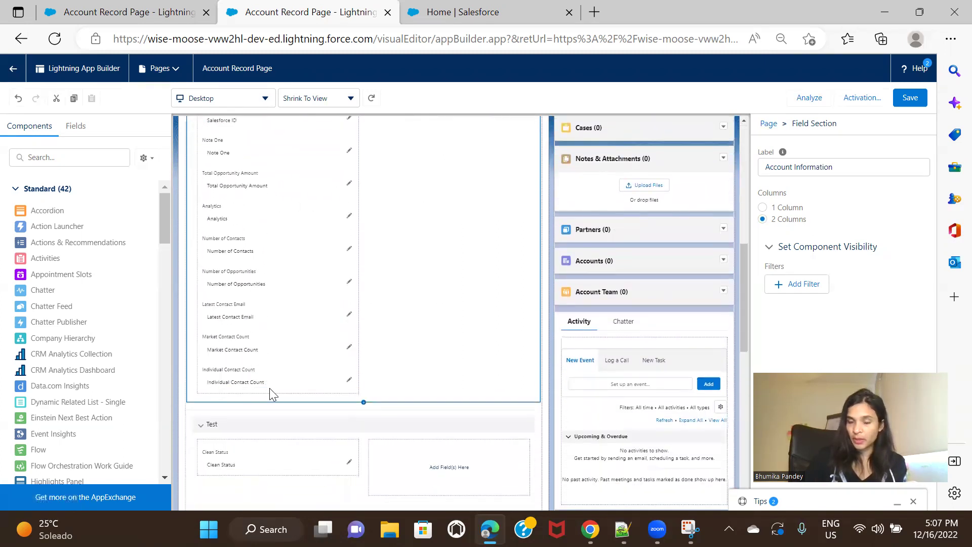
Switch to the Salesforce Setup home browser tab and open the Accounts item through the App Launcher.
left_click(475, 15)
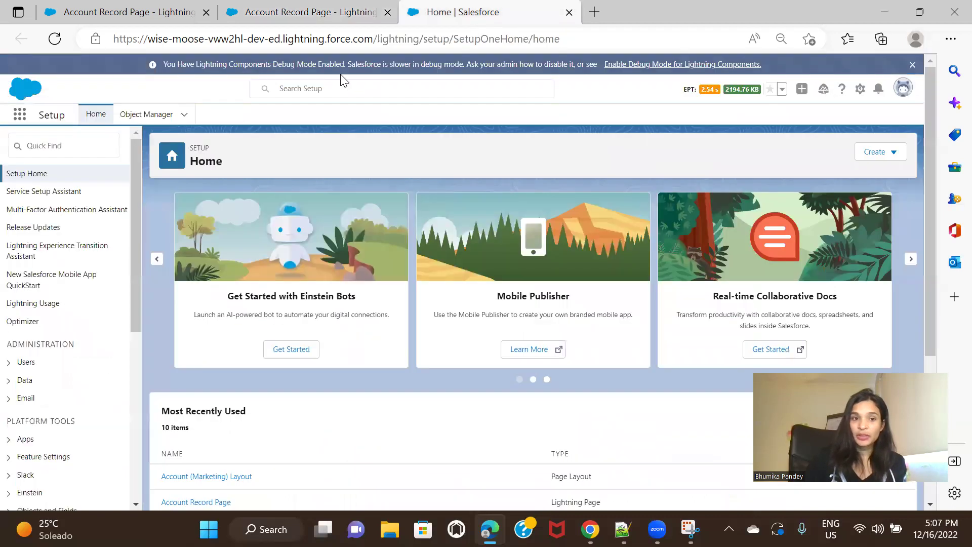
left_click(20, 115)
type("coou")
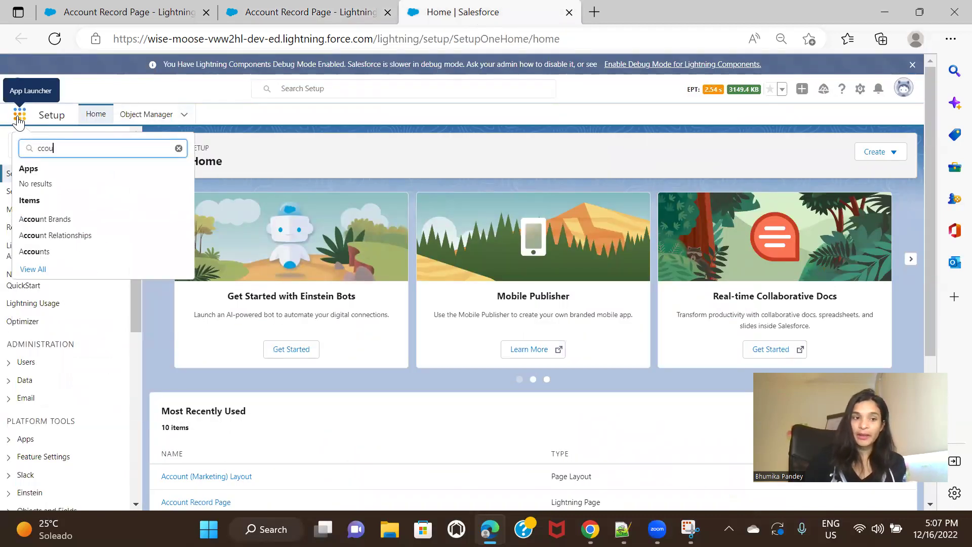
left_click(47, 253)
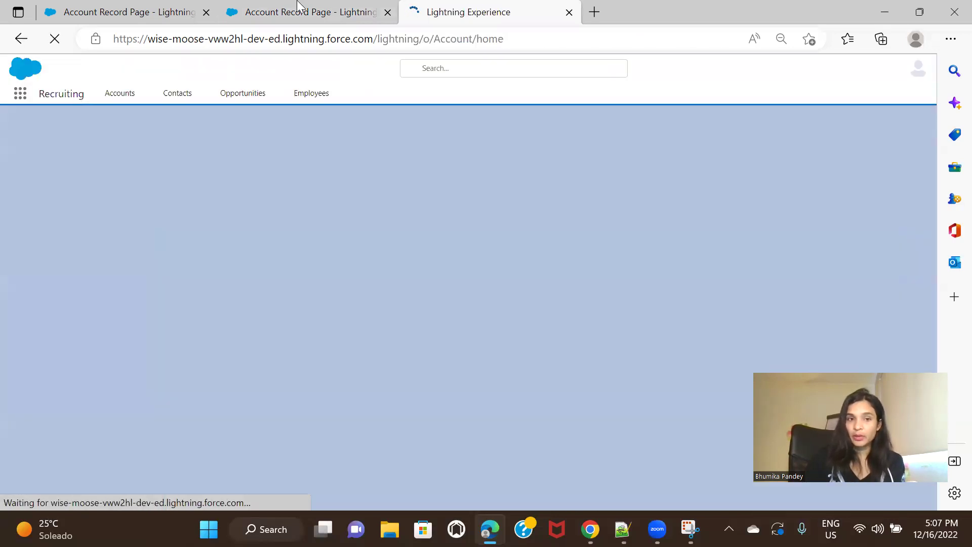
Return to the Account Record Page editor and examine the two columns of fields in the Account Information section.
left_click(300, 8)
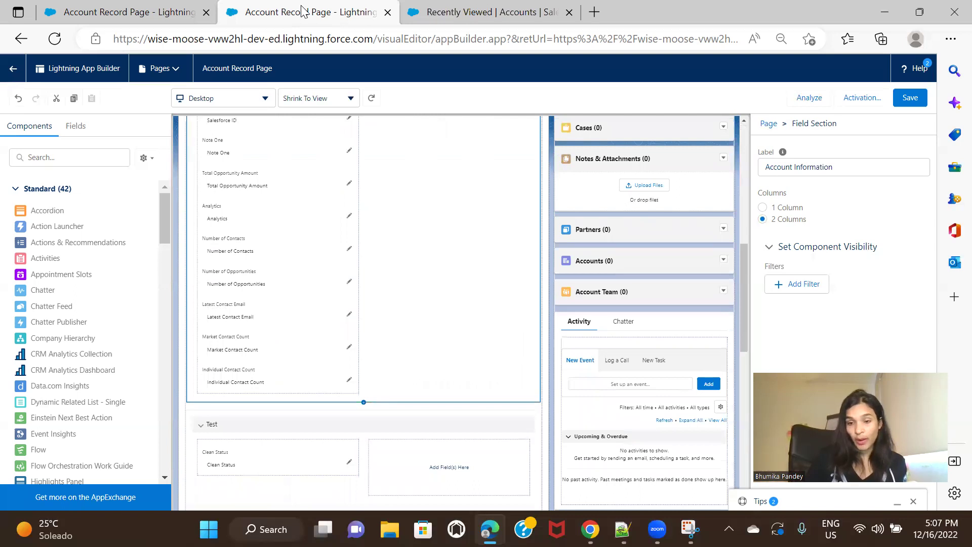
left_click(248, 383)
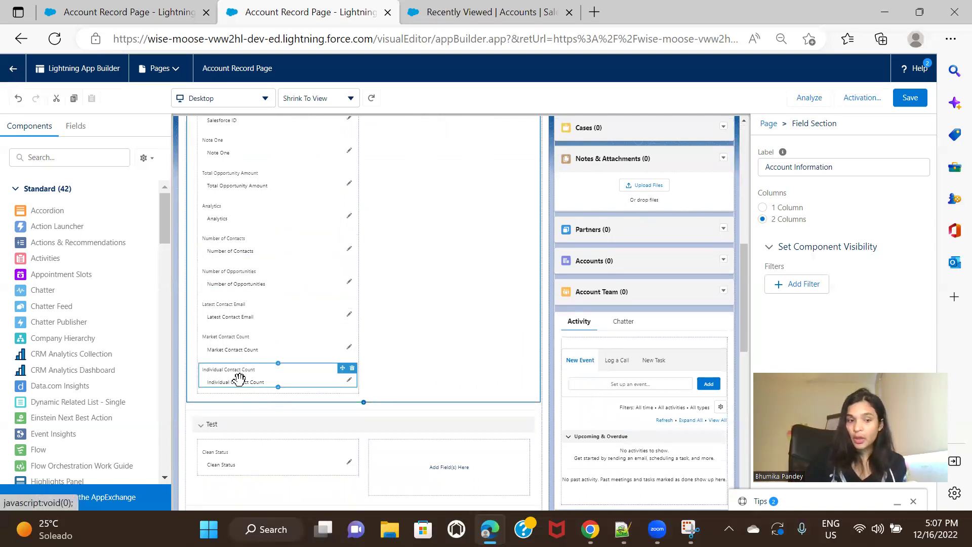
left_click(211, 399)
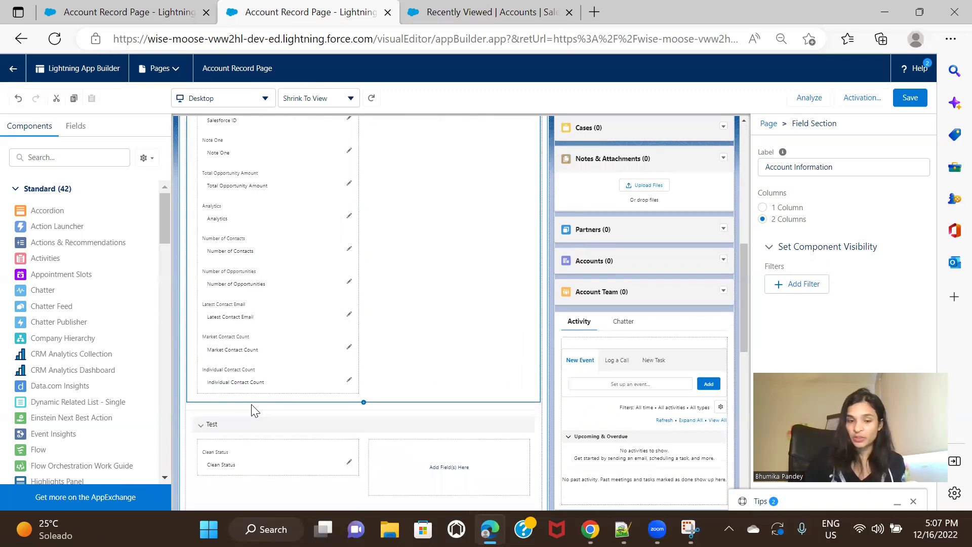
scroll(390, 319, "up", 5)
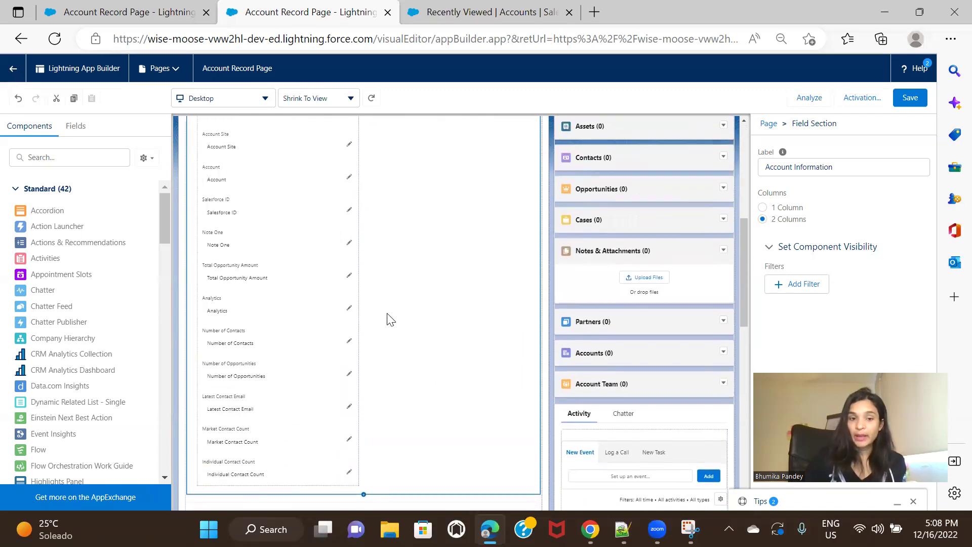
scroll(390, 319, "up", 2)
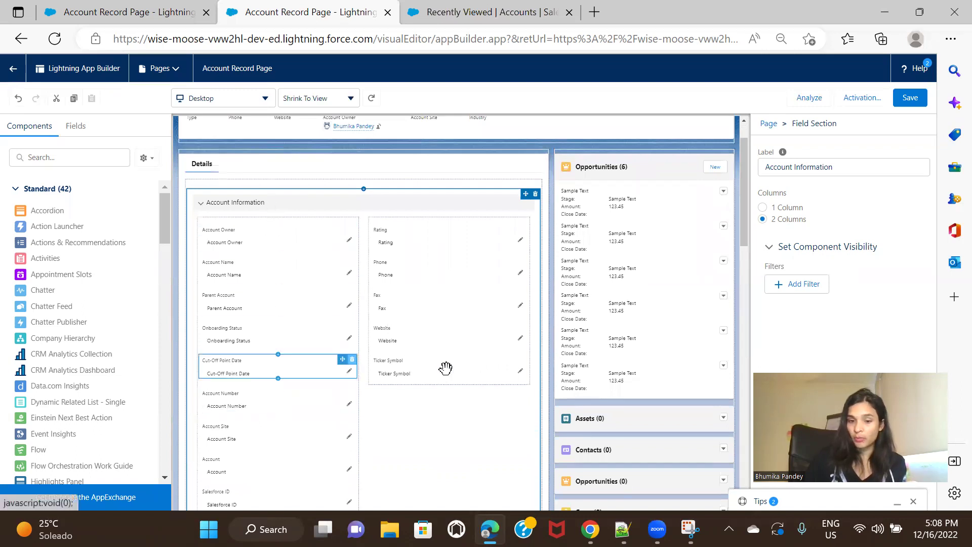
Switch to the PowerPoint presentation to read the field limit per column on the Dynamic Forms Limitations slide.
left_click(591, 529)
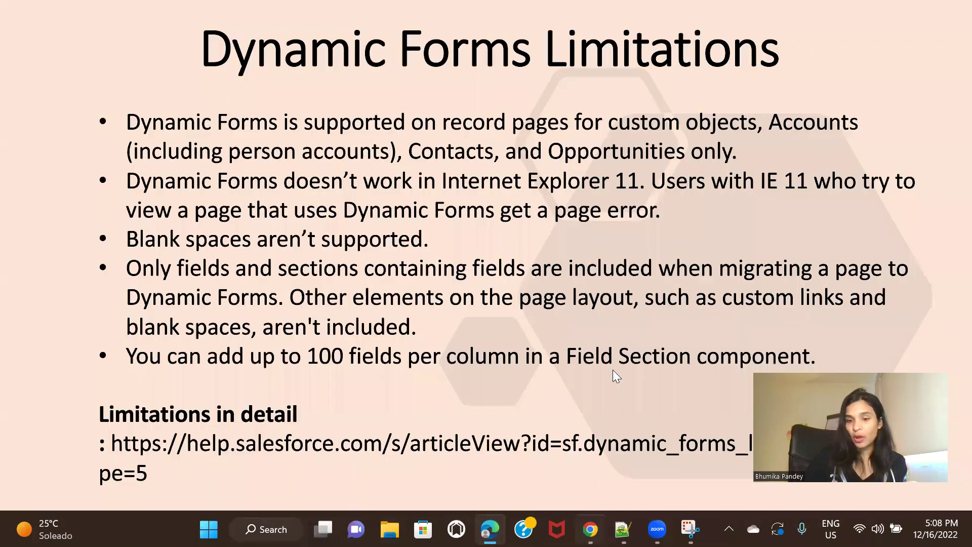